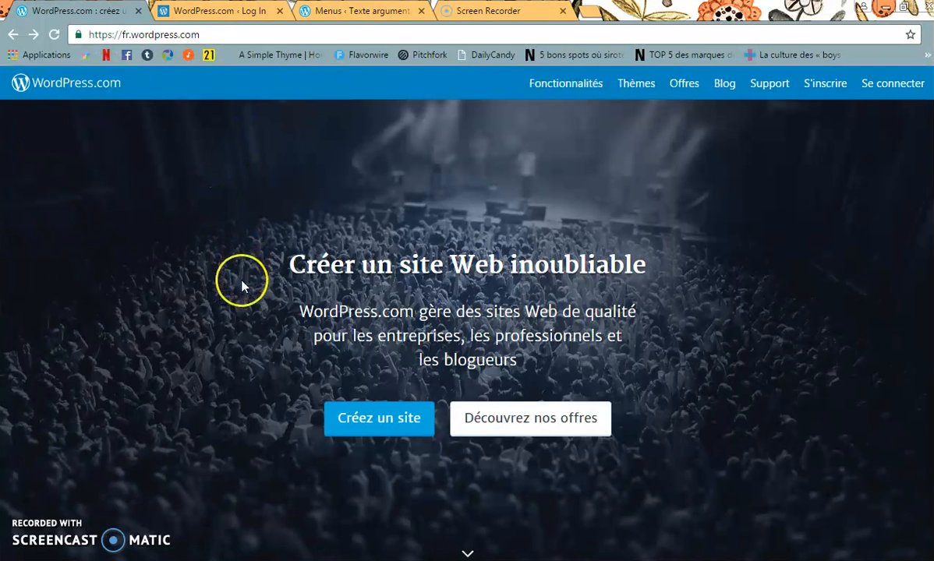
- Start creating a new site, choose the Autres category and describe its subject as "Texte argumentatif"
left_click(357, 433)
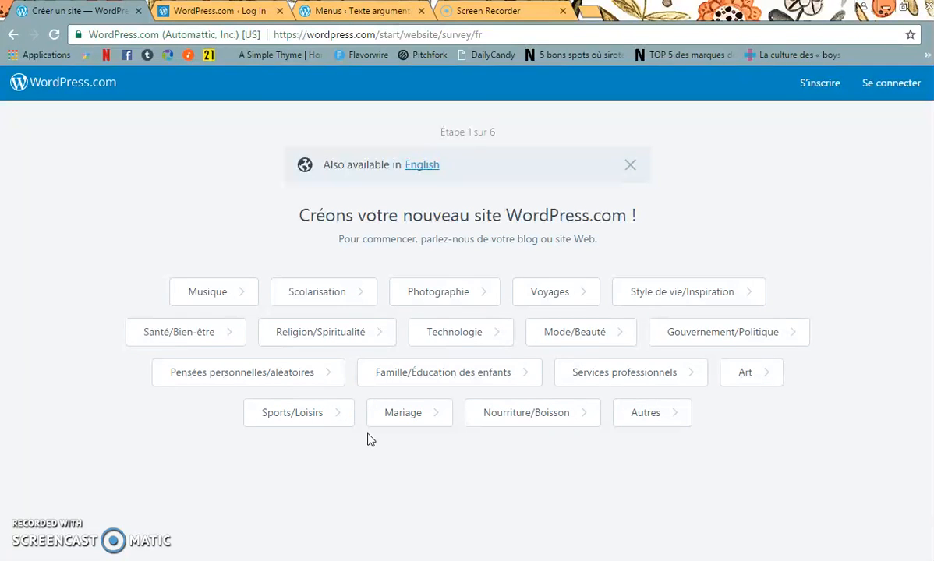
left_click(652, 412)
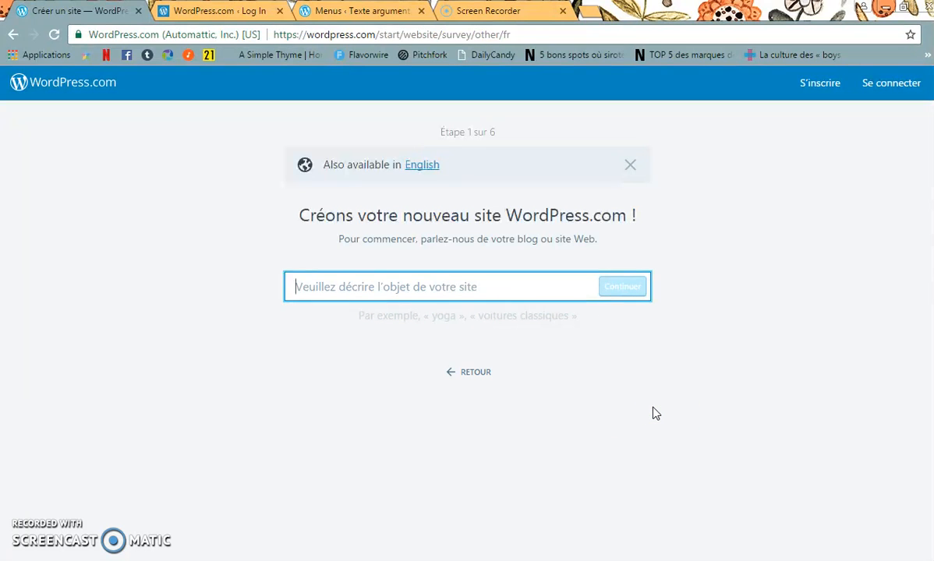
type("Texte")
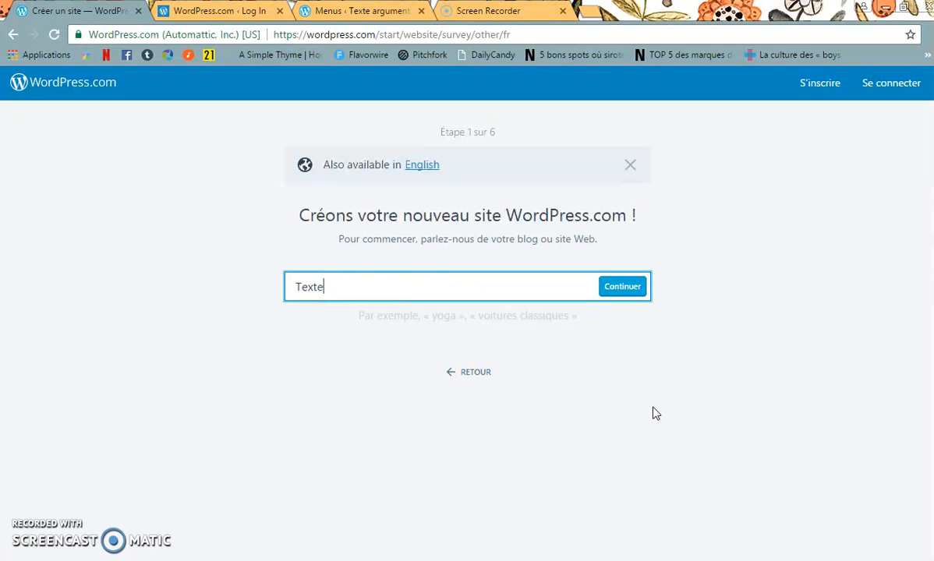
type(" argumentatif")
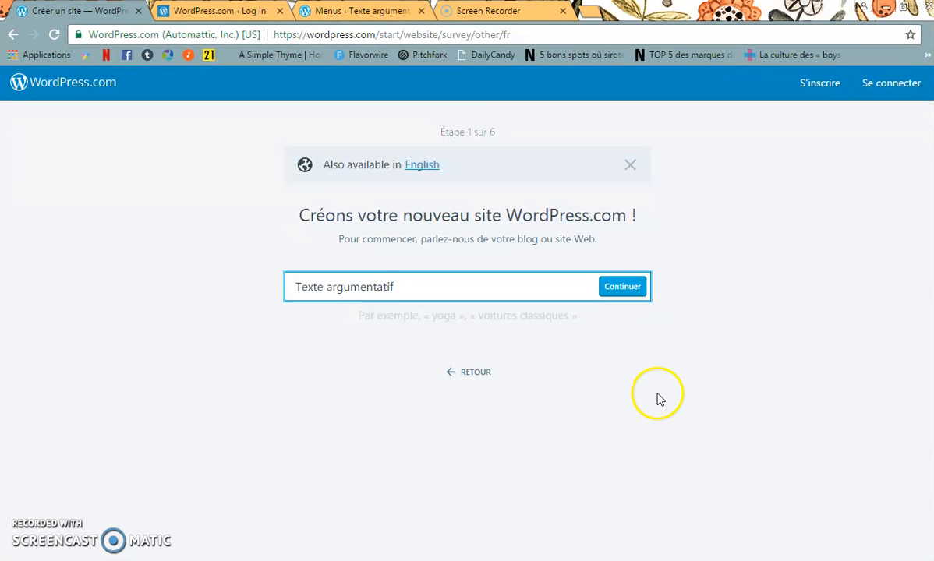
left_click(626, 287)
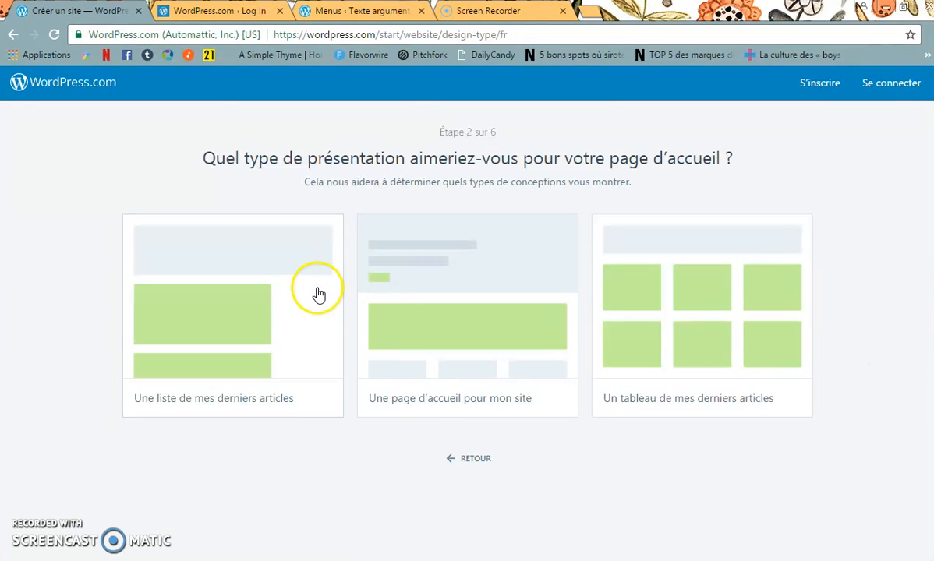
- Choose the homepage layout "Une liste de mes derniers articles" and pick a theme for the site
left_click(269, 318)
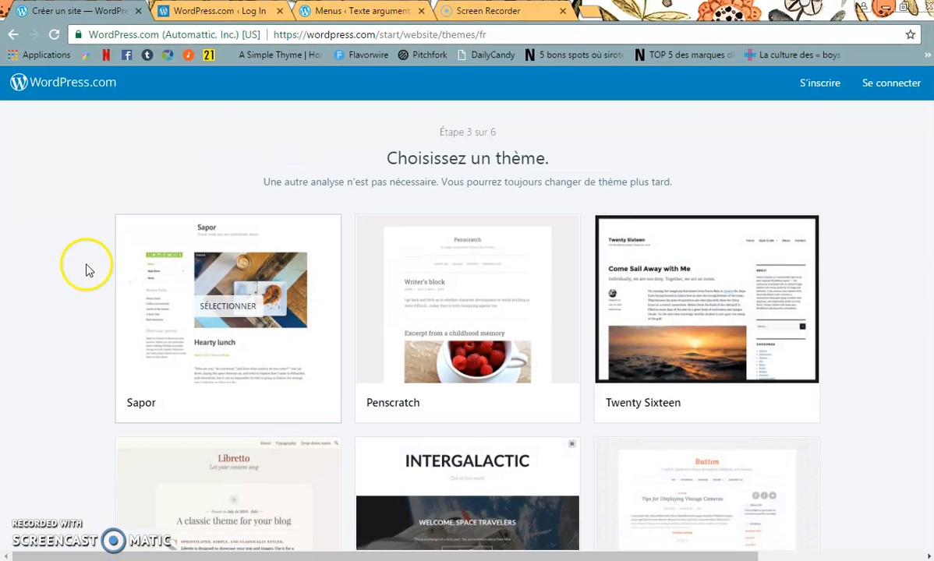
scroll(82, 267, "down", 1)
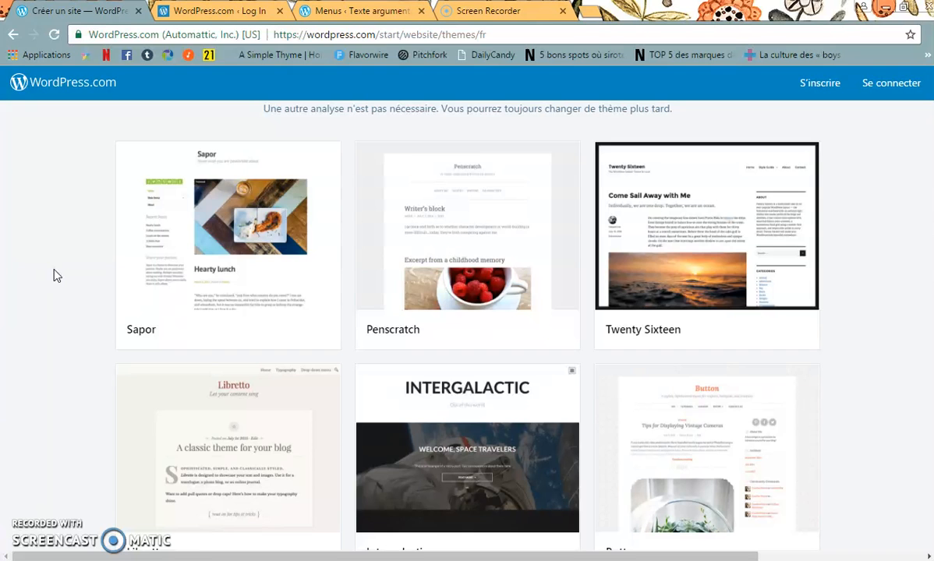
scroll(54, 274, "down", 4)
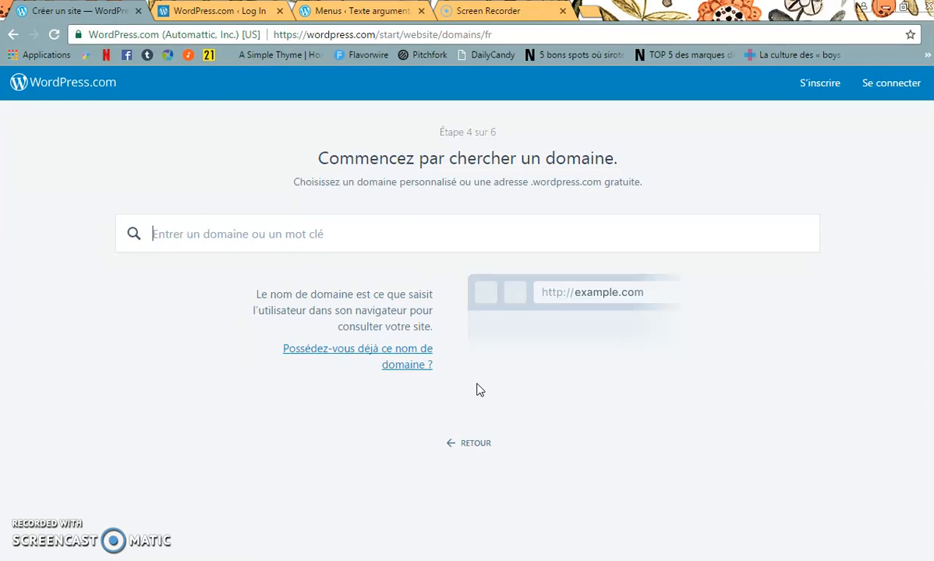
- Search for the domain "consentementsexuel", select the free consentementsexuel.wordpress.com address and choose the free plan
type("cons")
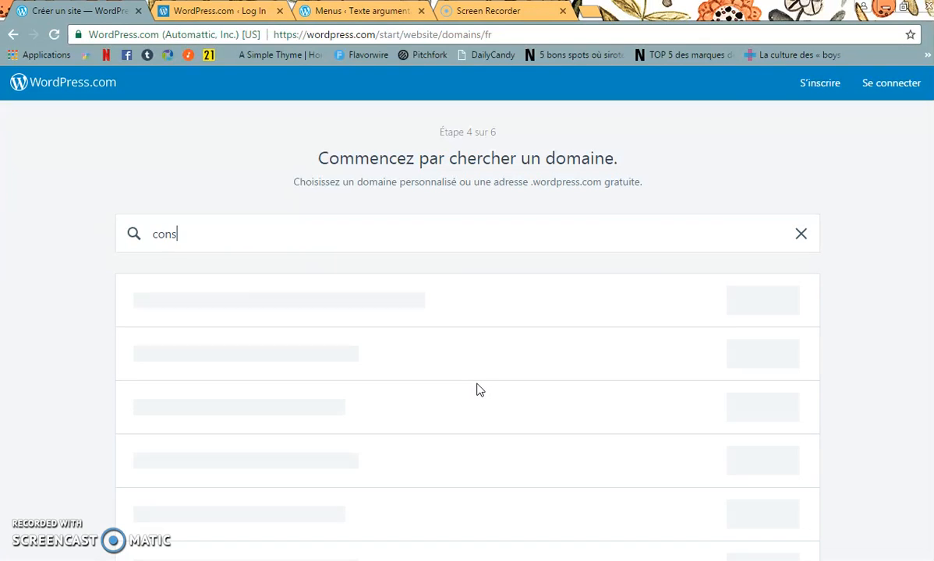
type("entementsexuel")
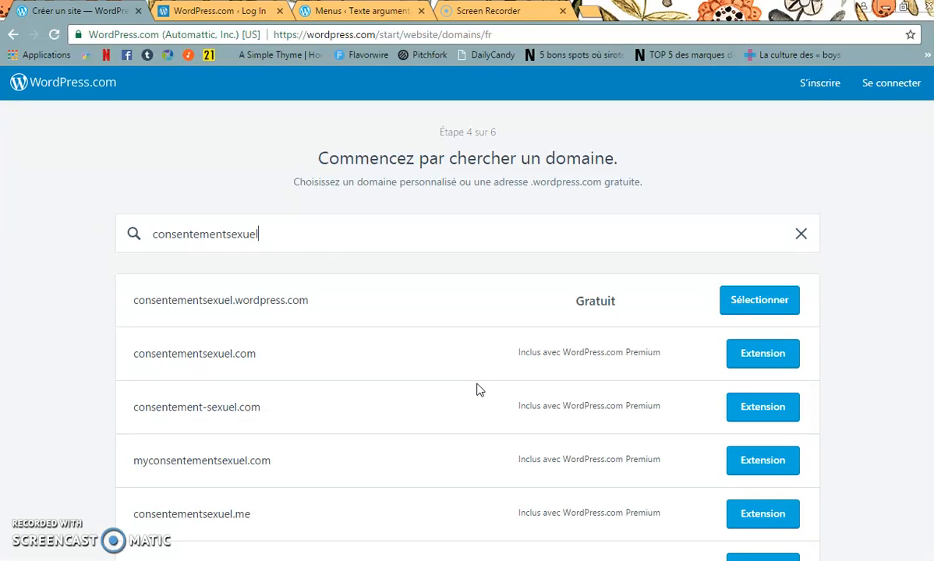
left_click(415, 310)
left_click(763, 304)
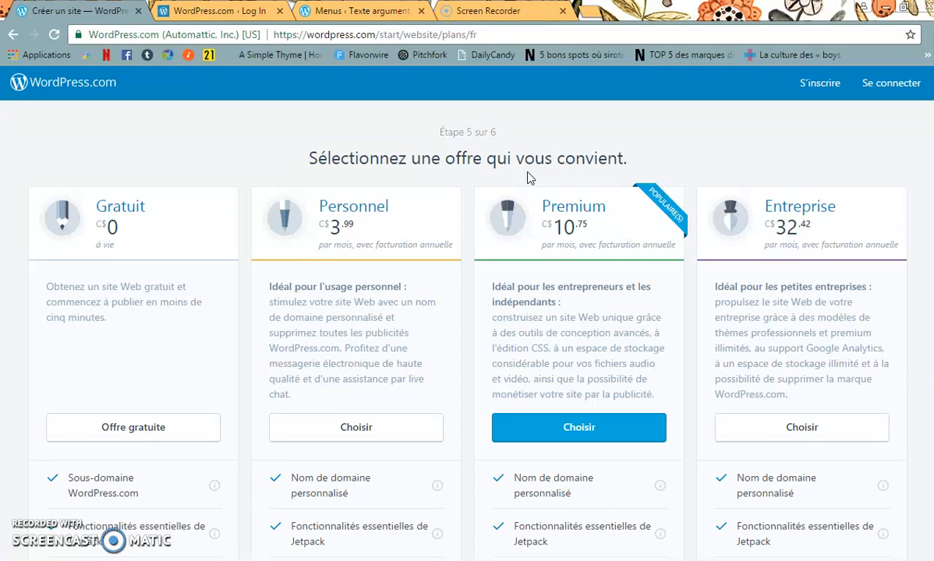
left_click(160, 428)
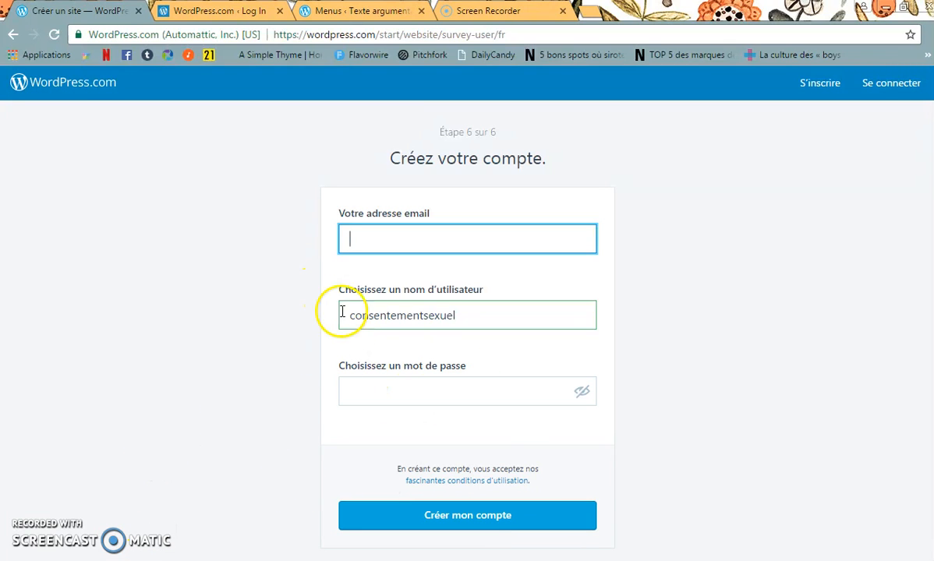
- Switch to the open WordPress.com login page and log in to the existing account with the prefilled credentials
left_click(221, 11)
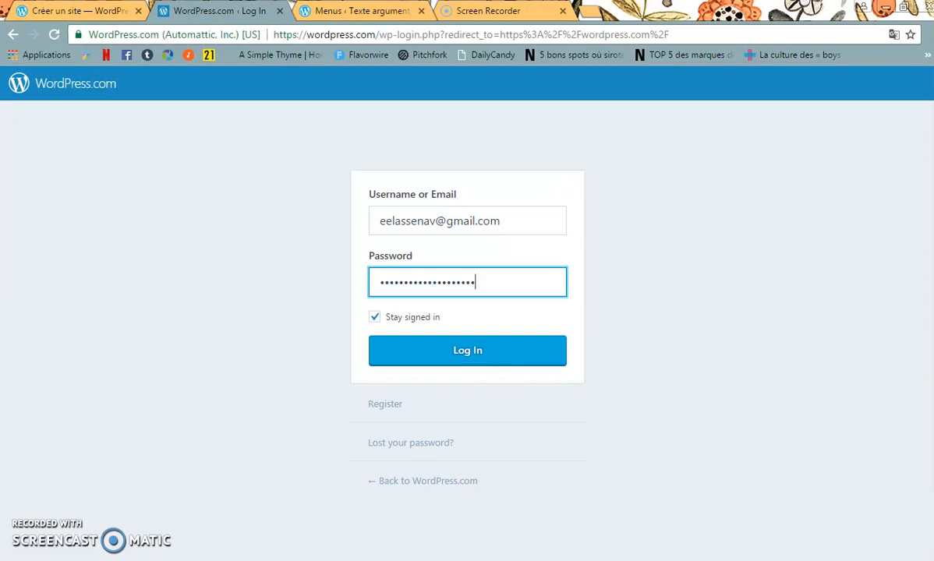
left_click(490, 349)
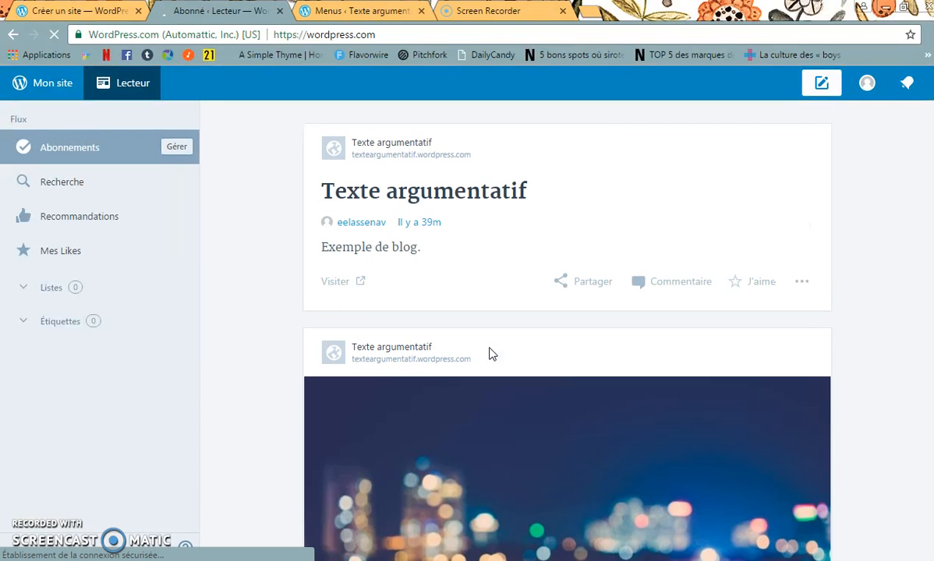
left_click(789, 132)
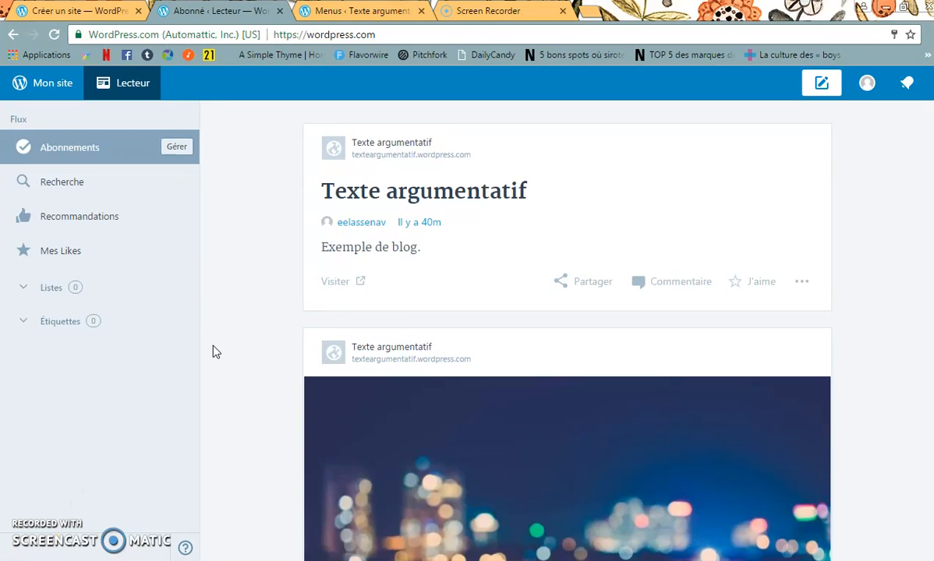
left_click(188, 338)
- Open the menu settings of the Texte argumentatif site, confirm the Accueil item as it is and save the Primary menu
left_click(51, 92)
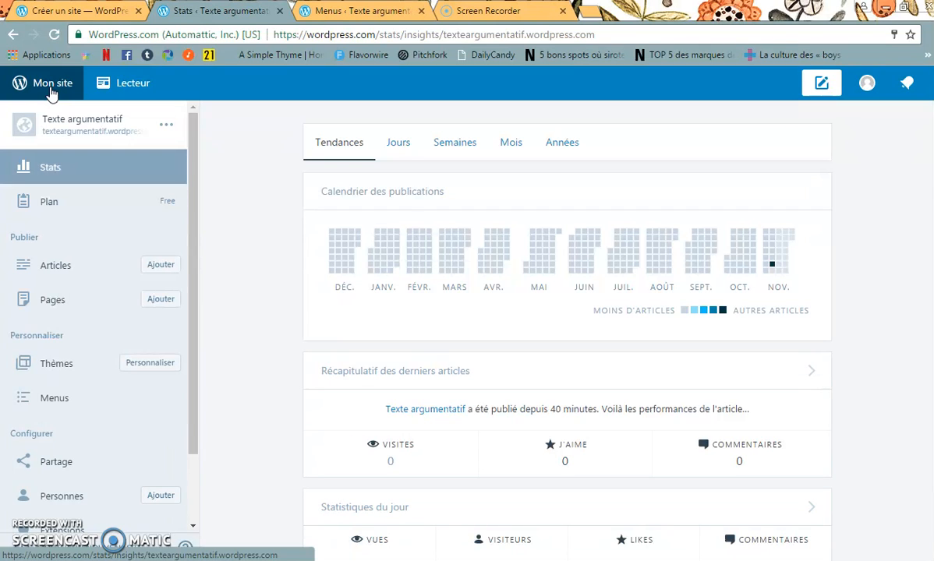
left_click(65, 402)
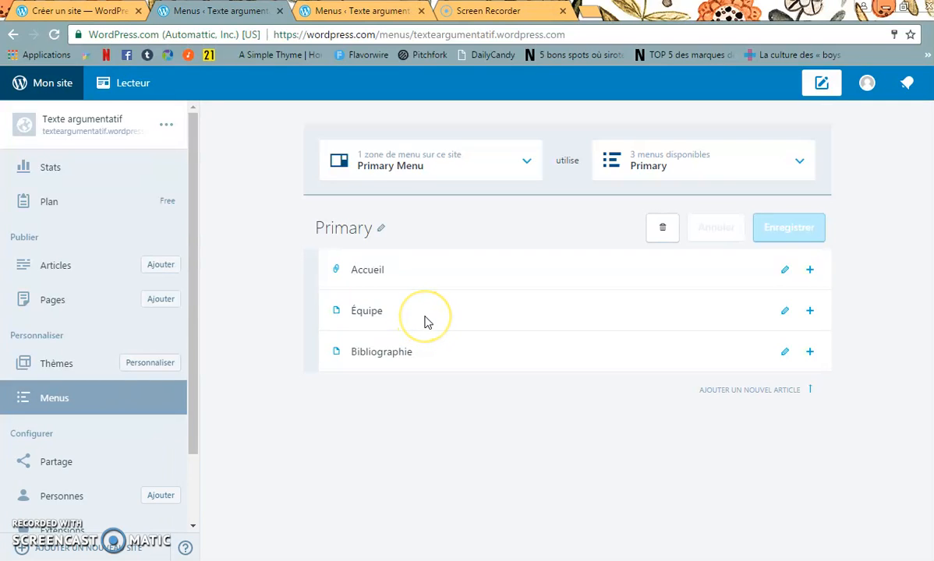
left_click(417, 350)
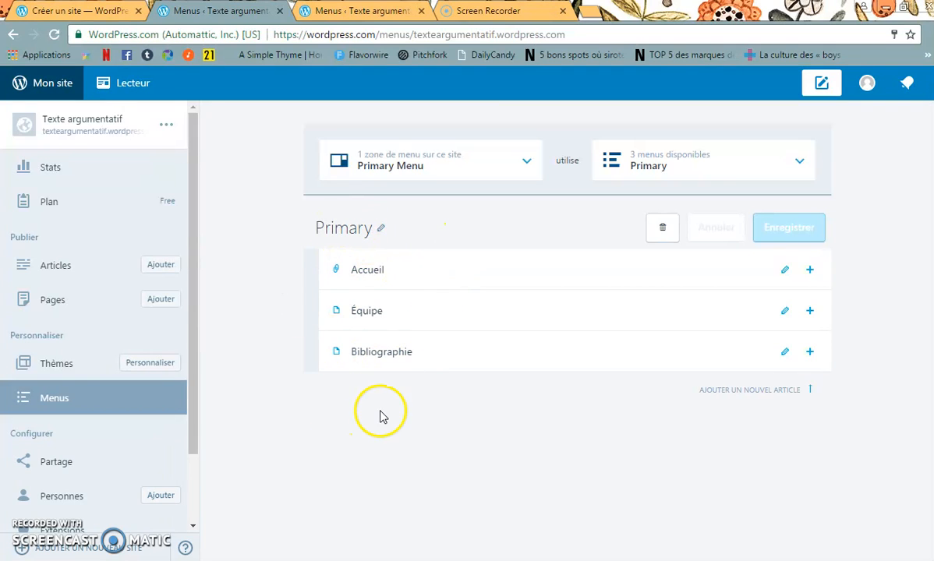
left_click(784, 269)
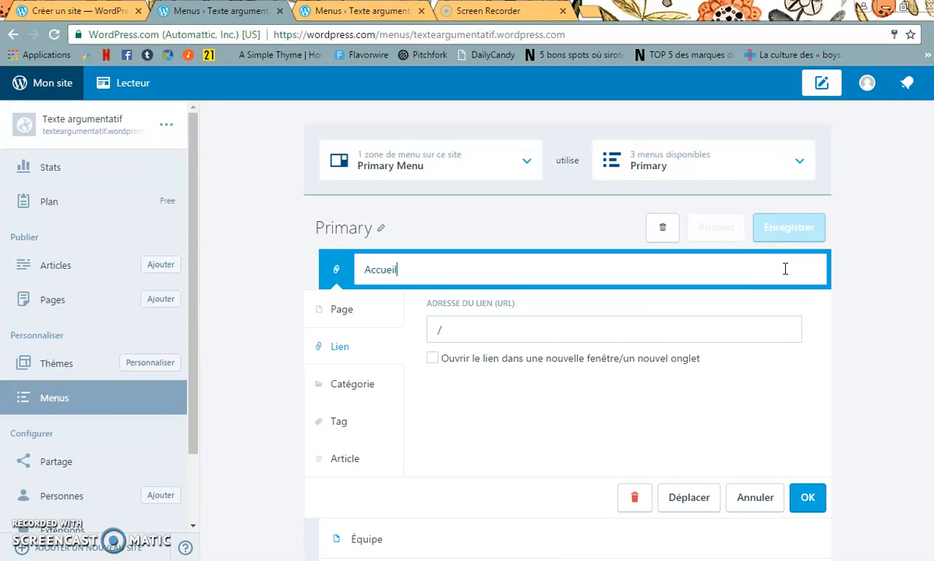
left_click(805, 497)
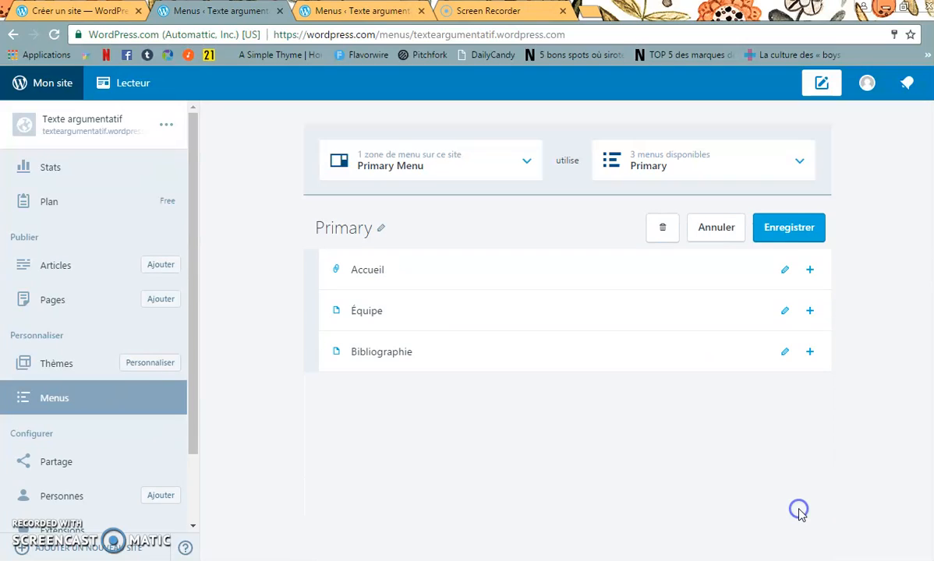
left_click(796, 228)
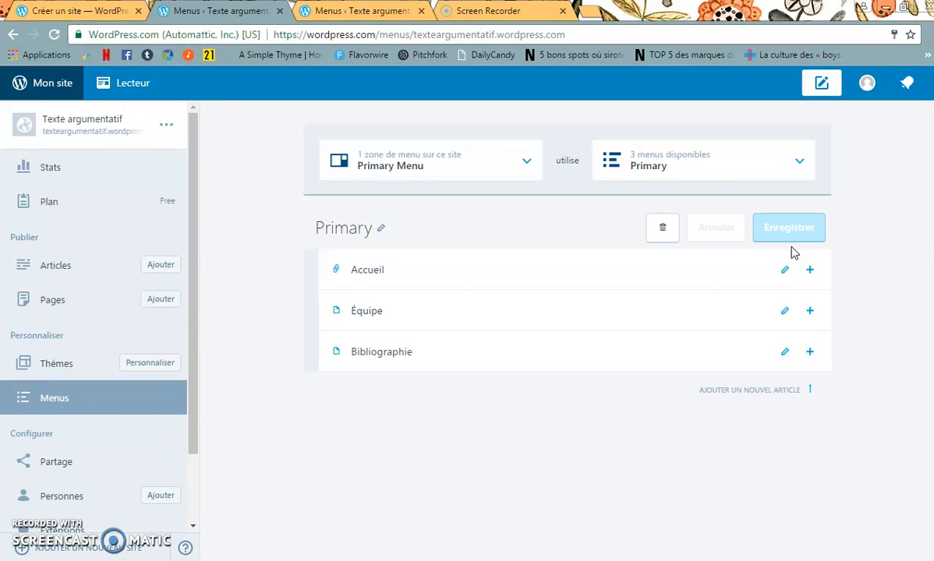
- Add a new article to the site and title it "Argument 1"
left_click(61, 265)
left_click(14, 37)
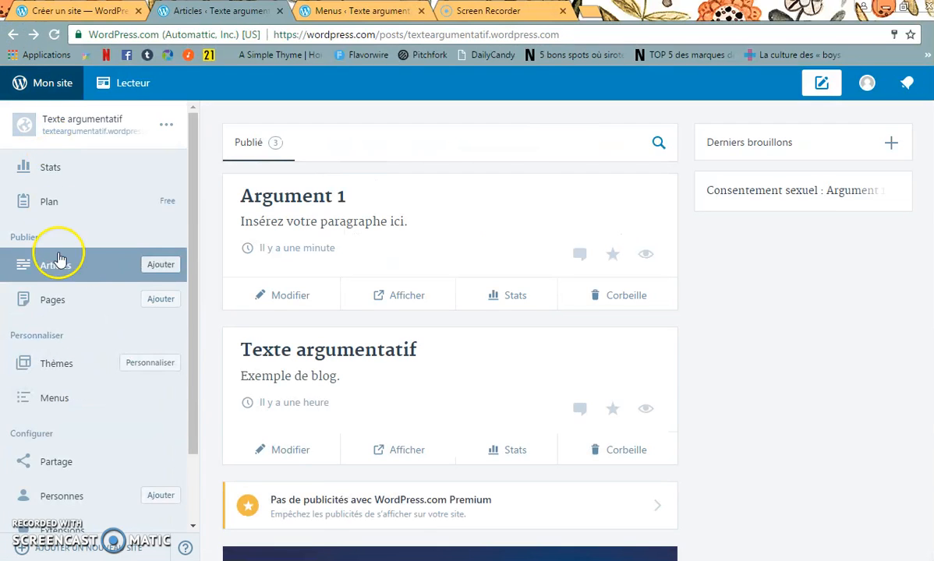
left_click(165, 268)
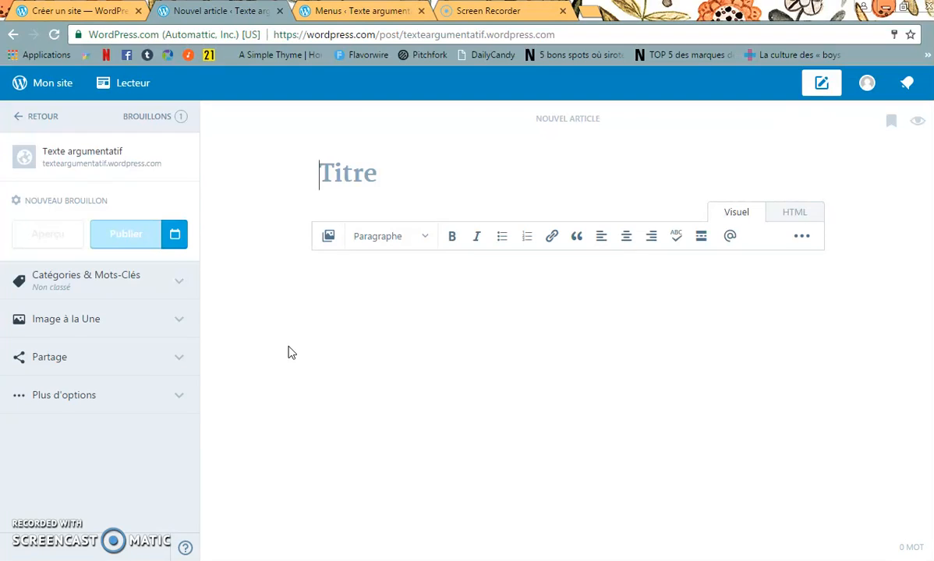
left_click(384, 177)
type("Argument 1")
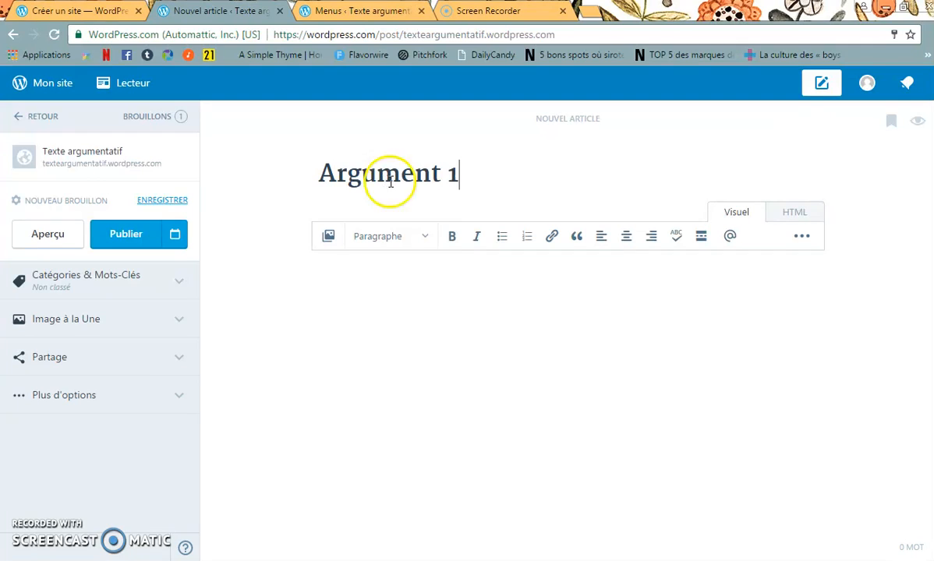
- Write "Insérez votre paragraphe ici." as the article's body and publish it
left_click(473, 296)
type("In")
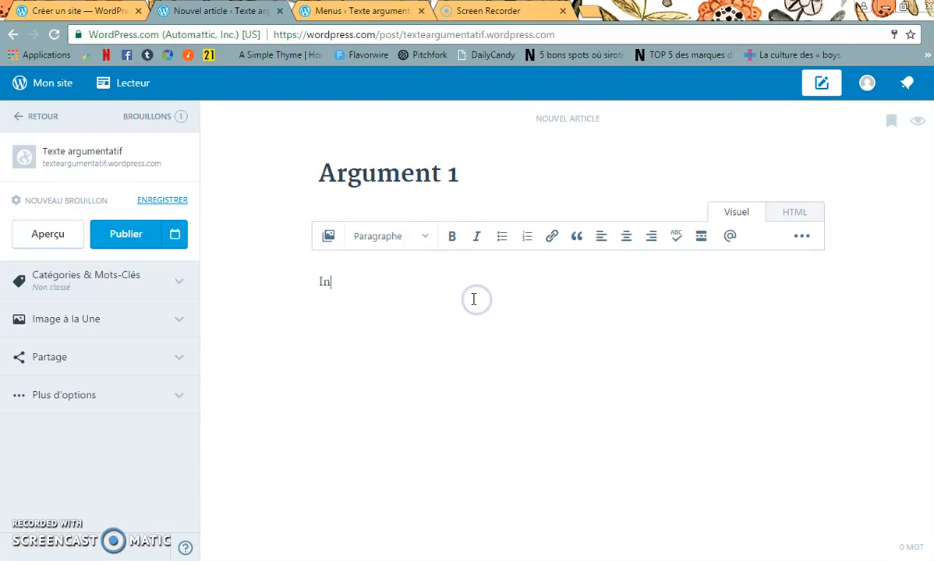
type("sérez votre paragraphe ici.")
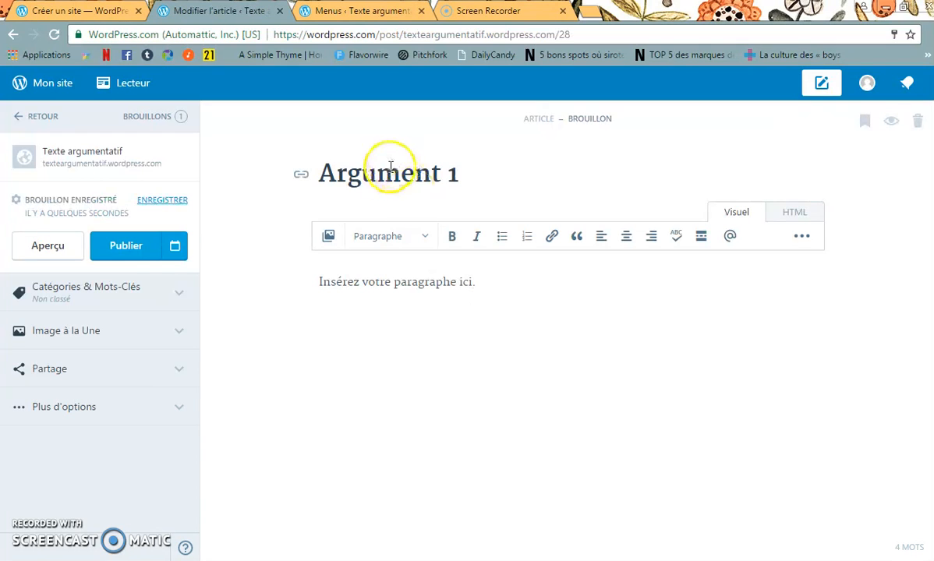
left_click(138, 257)
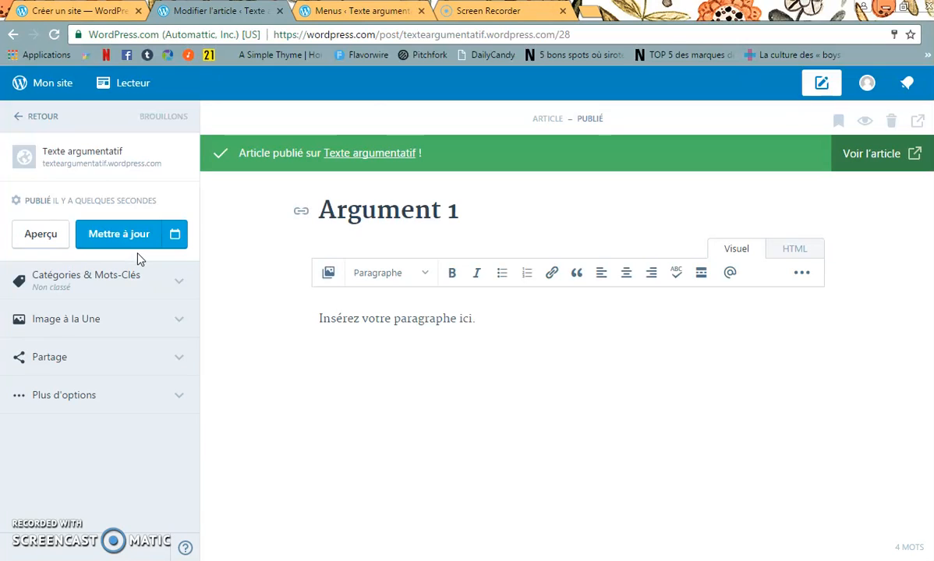
- Return to the article list, preview the Texte argumentatif site and examine how its published articles are laid out
left_click(21, 119)
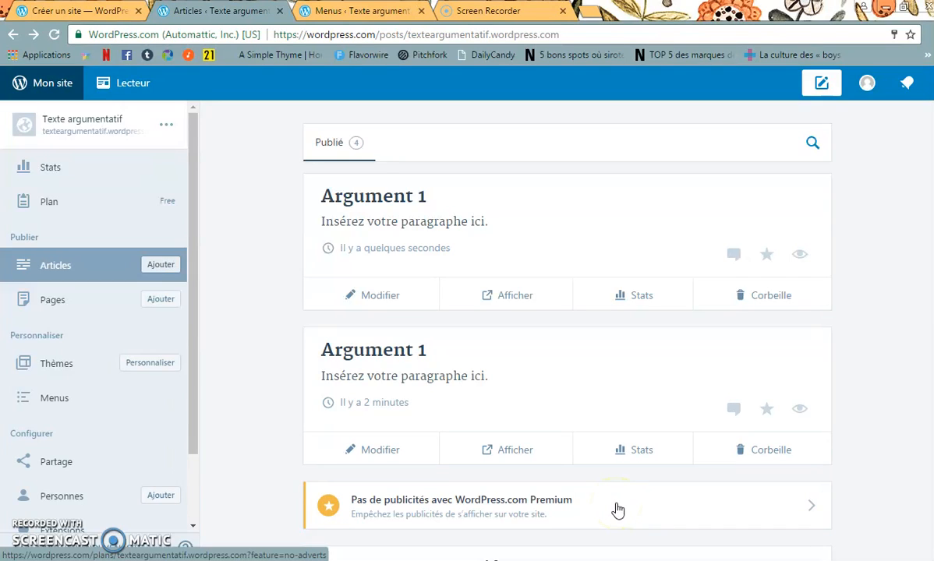
left_click(170, 125)
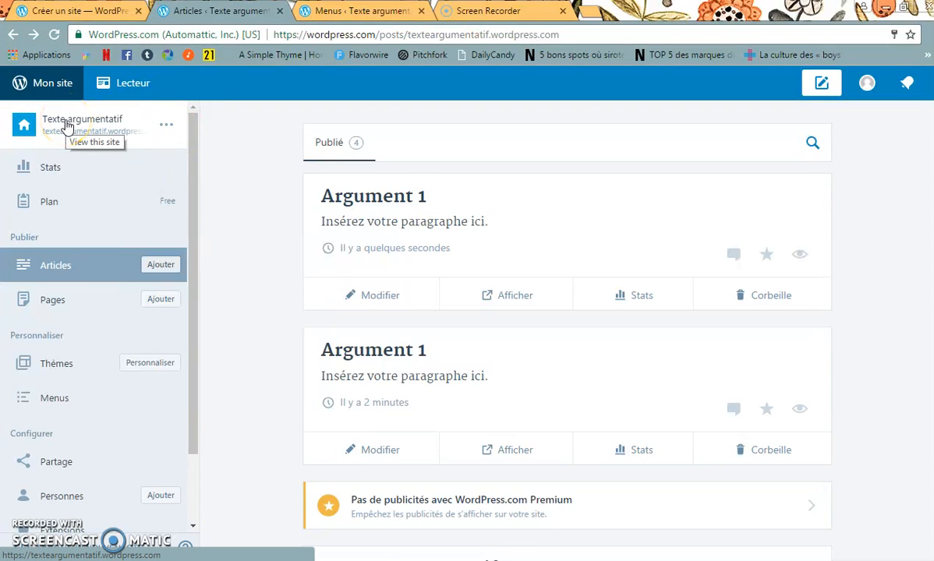
left_click(67, 125)
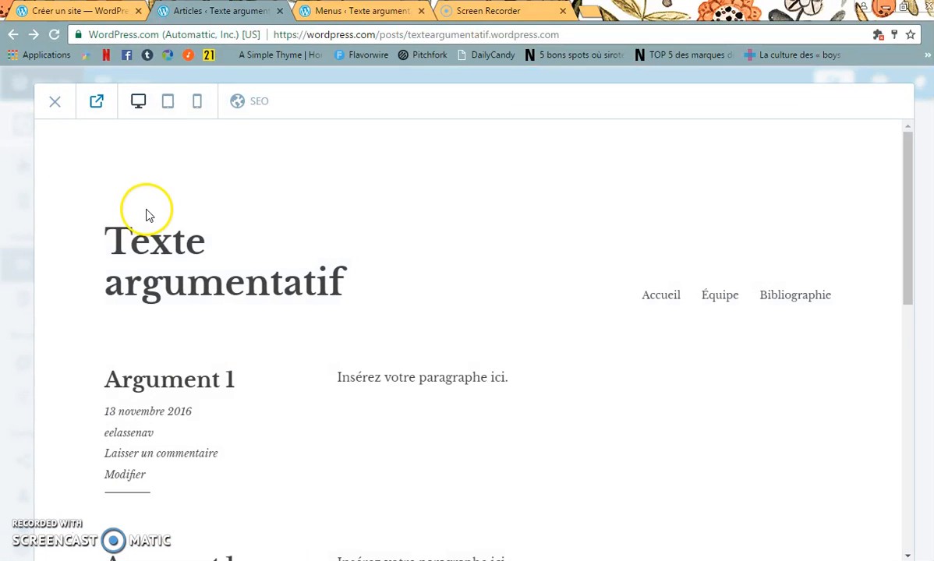
scroll(148, 214, "down", 4)
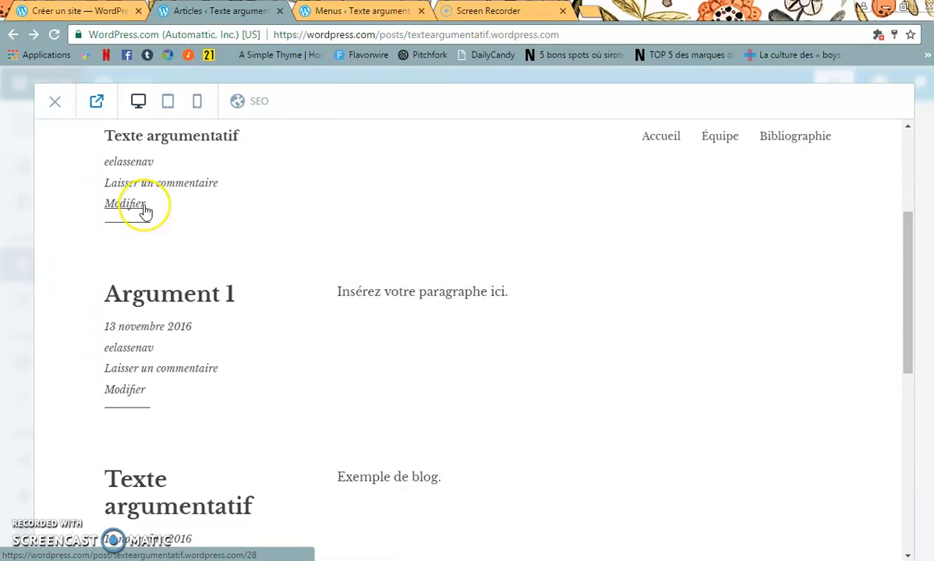
scroll(145, 211, "down", 6)
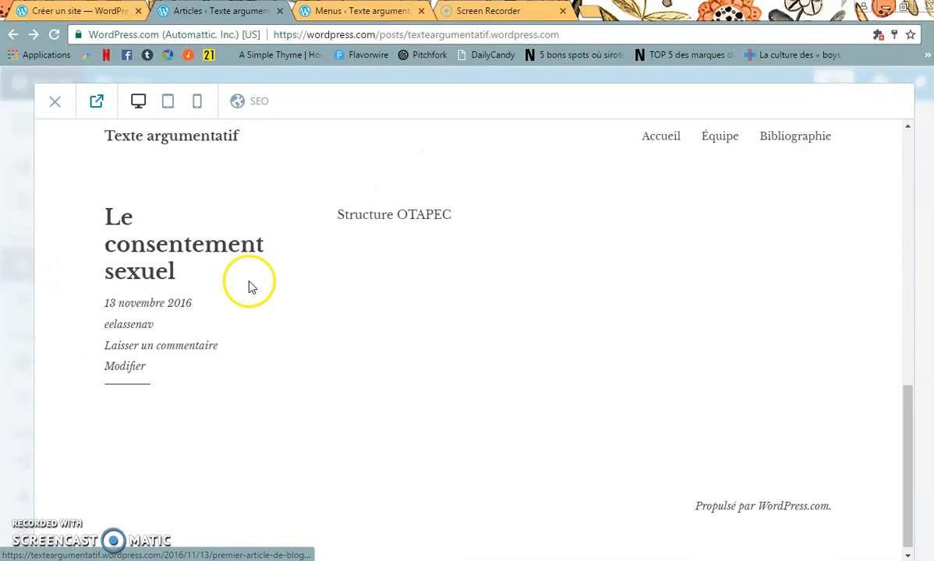
scroll(249, 285, "up", 10)
scroll(251, 282, "down", 3)
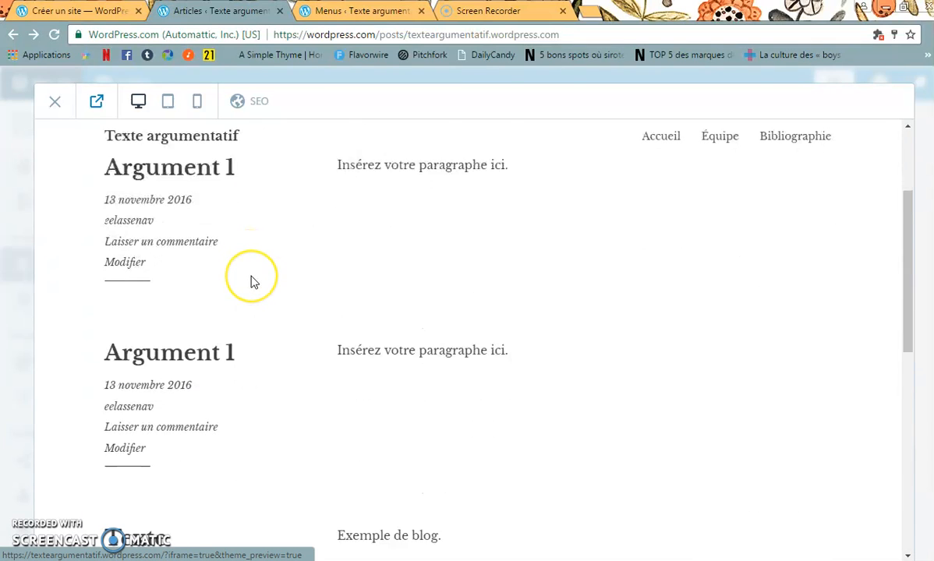
scroll(251, 282, "down", 6)
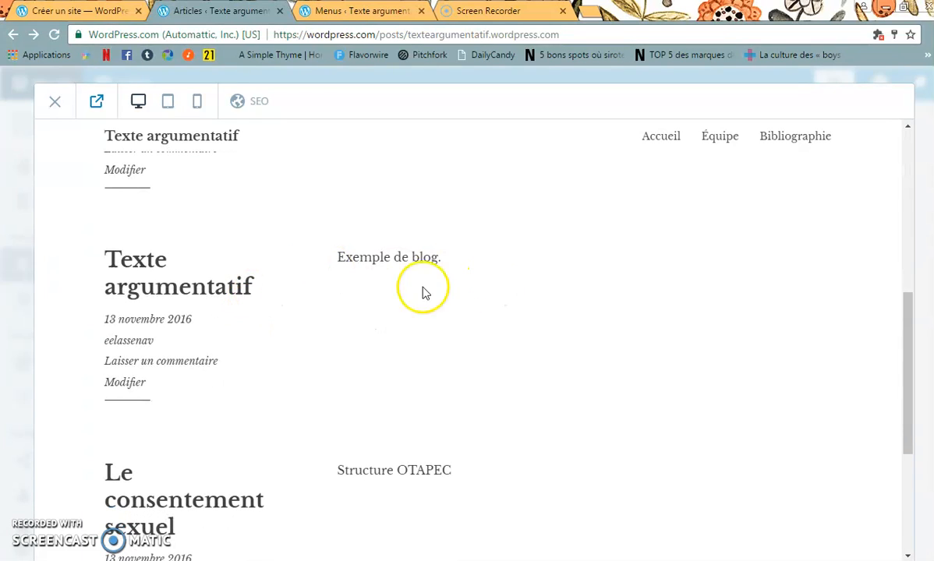
scroll(129, 358, "down", 1)
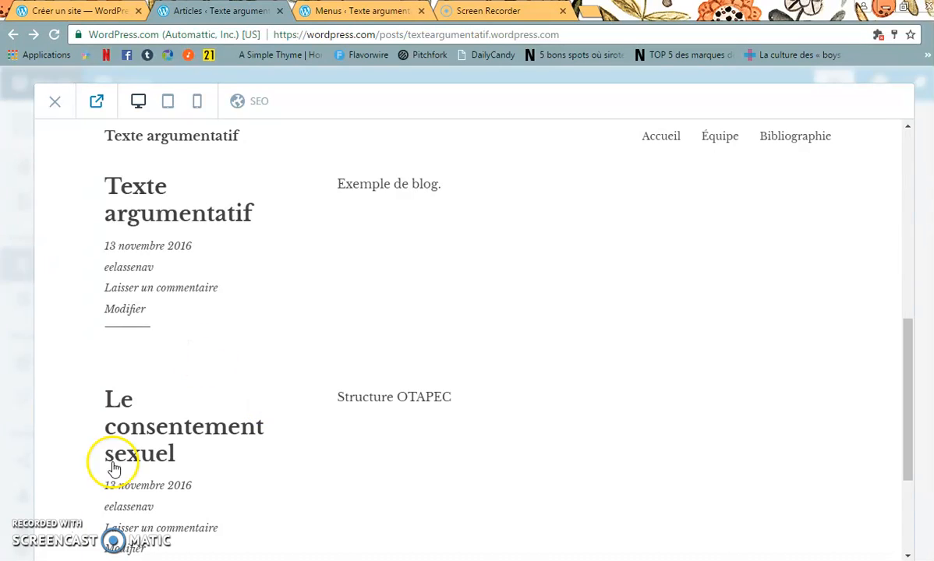
- Look back over the Le consentement sexuel, Texte argumentatif and Argument 1 articles in the site preview, and close the preview
scroll(402, 418, "up", 1)
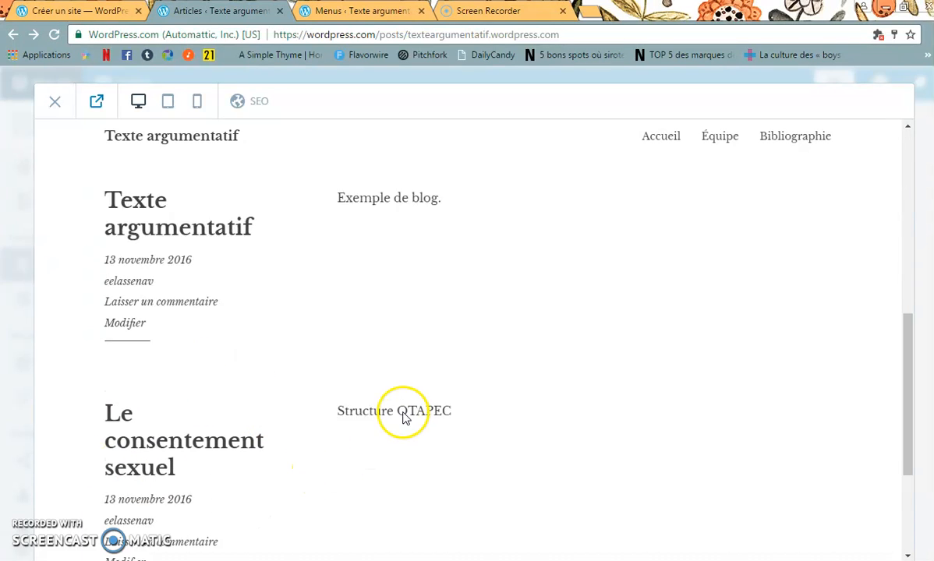
scroll(403, 419, "up", 5)
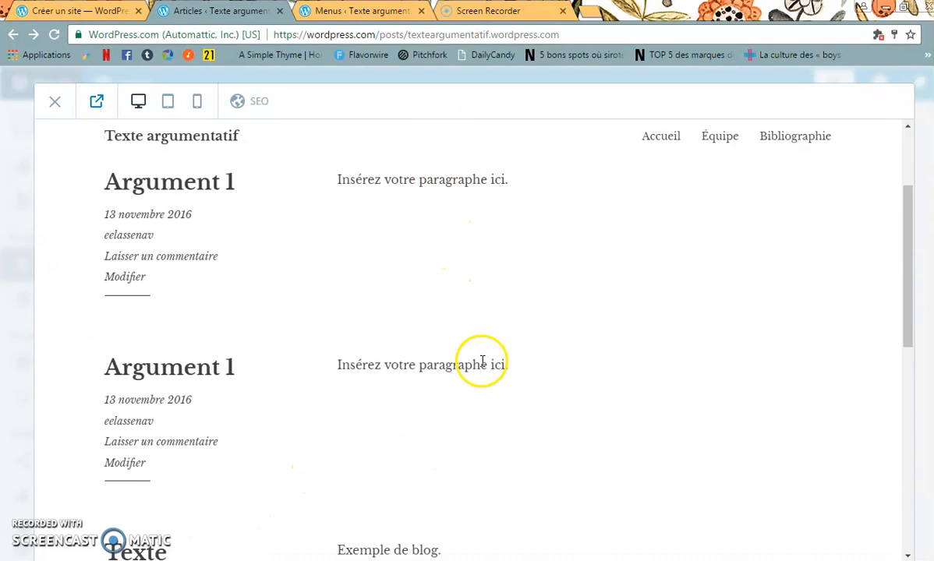
left_click(54, 105)
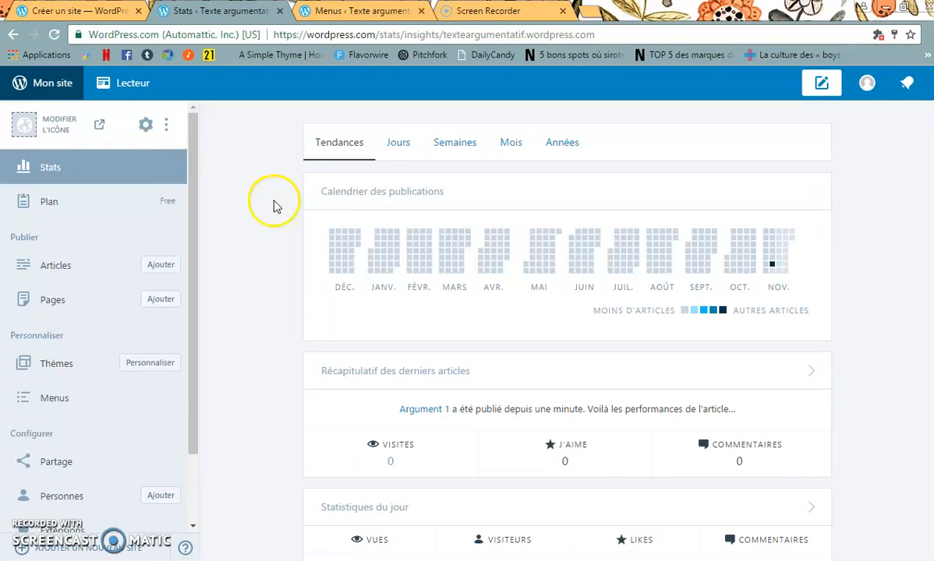
- Open the site's settings and examine the general options for title, tagline, icon, address, language, time zone and privacy
left_click(168, 128)
left_click(170, 125)
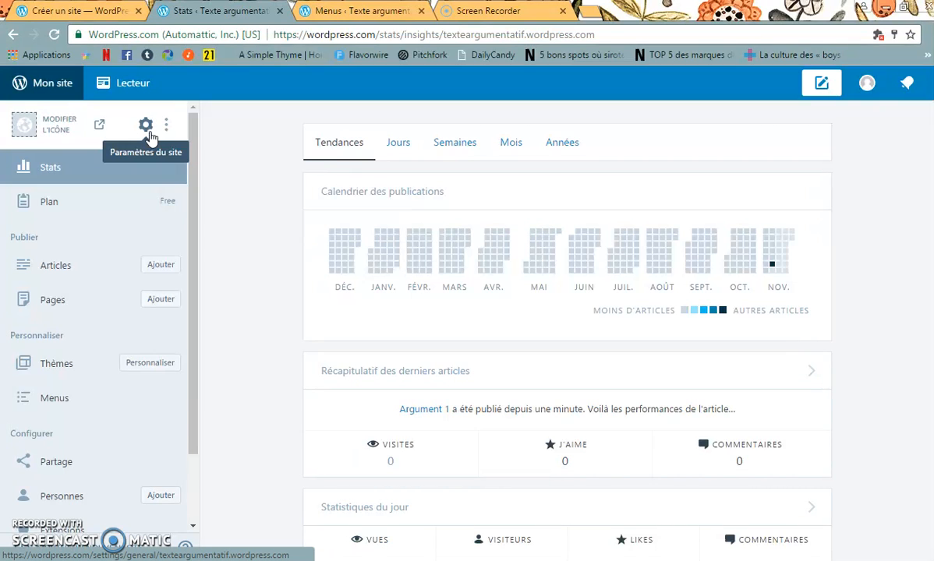
left_click(148, 129)
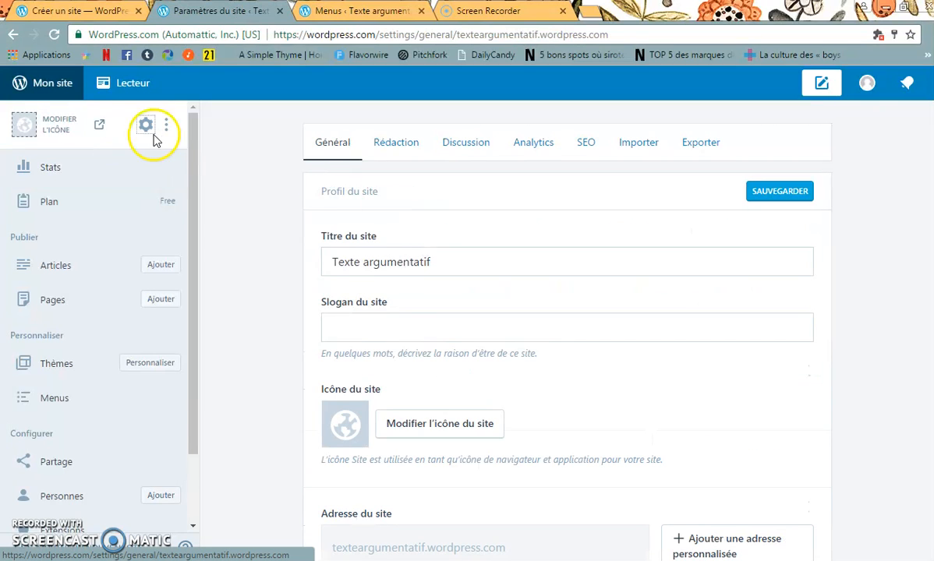
left_click(386, 267)
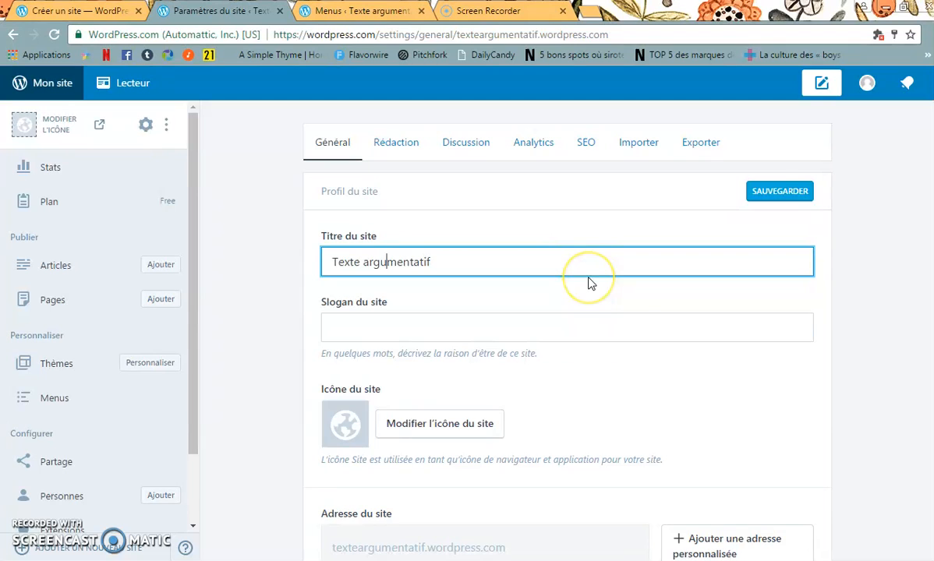
scroll(588, 283, "down", 7)
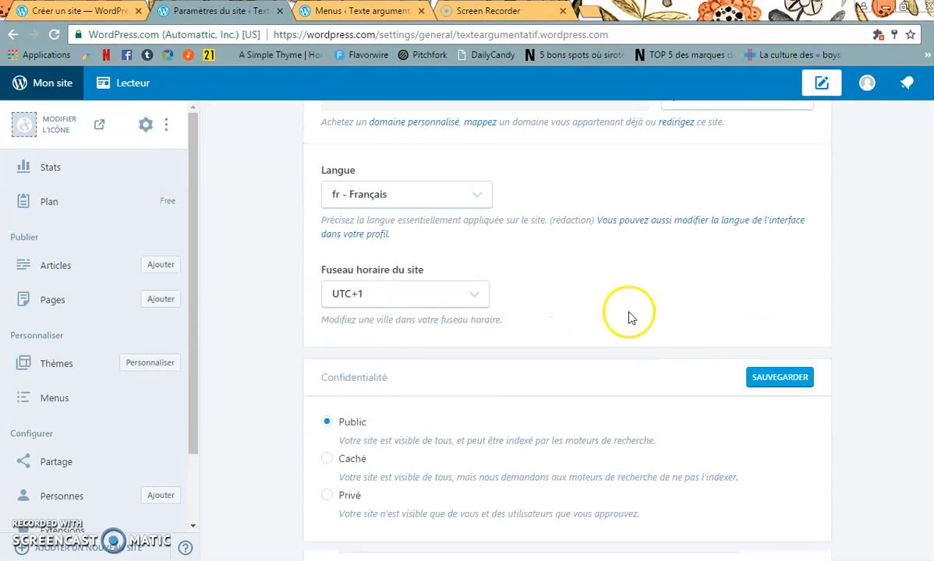
scroll(579, 299, "up", 5)
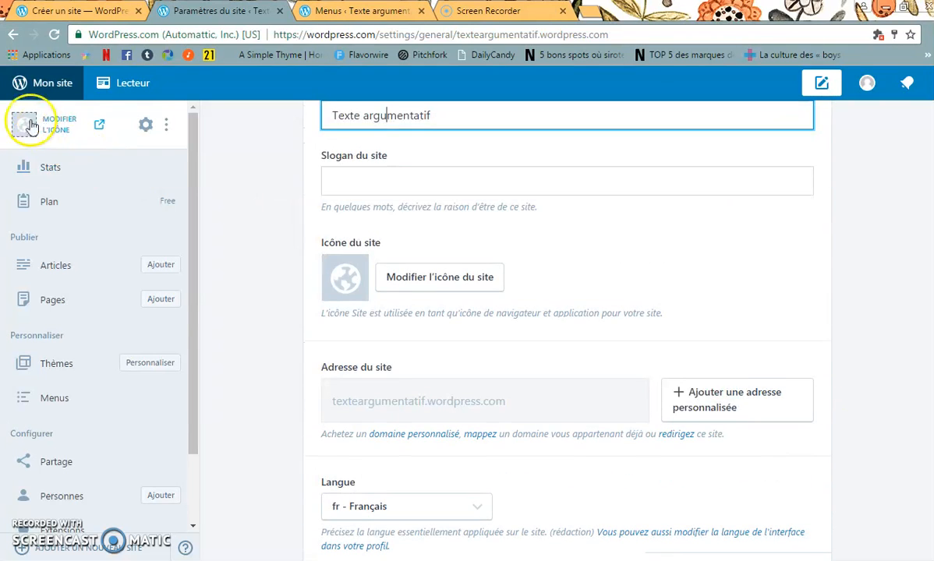
scroll(217, 150, "up", 2)
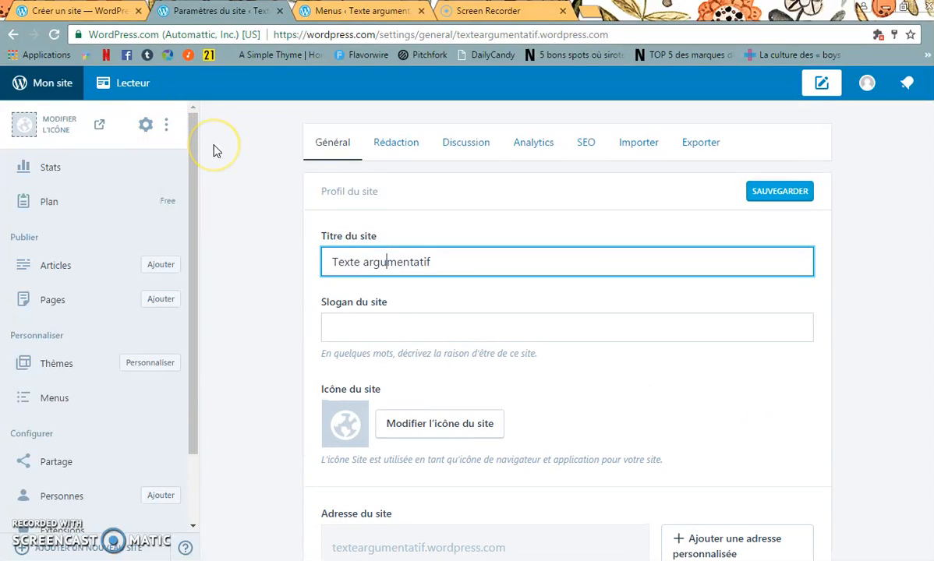